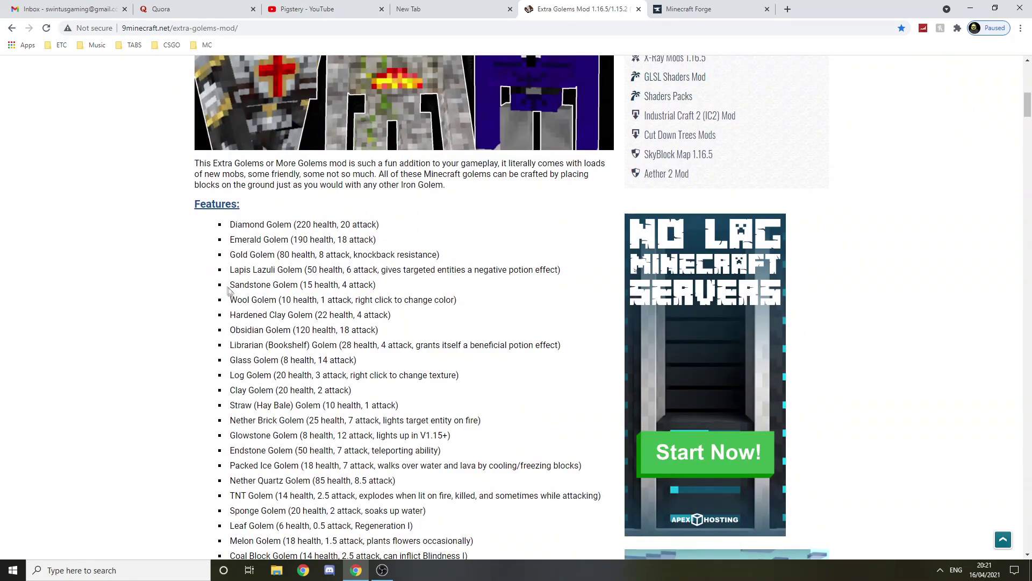
- Review the Extra Golems mod's feature list and golem screenshots on its page
left_click_drag(228, 301, 289, 271)
left_click(278, 303)
left_click(289, 272)
scroll(308, 305, "down", 3)
scroll(309, 305, "down", 2)
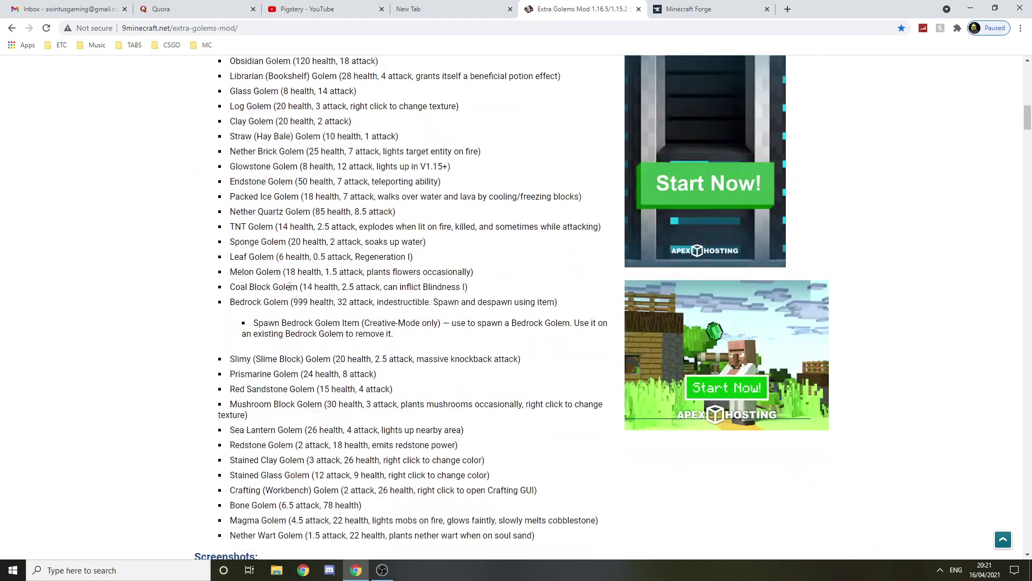
scroll(300, 349, "down", 8)
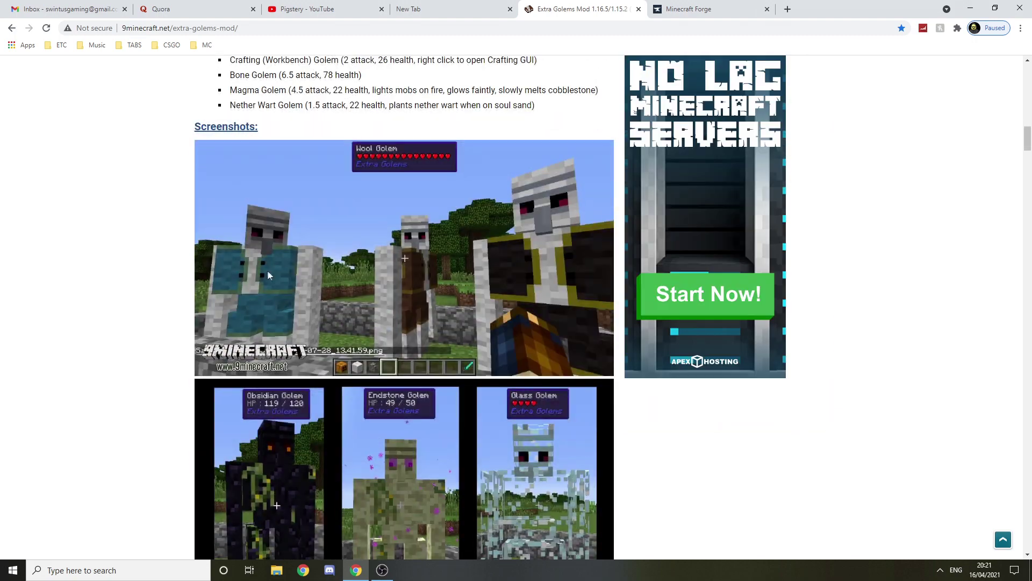
scroll(260, 279, "down", 1)
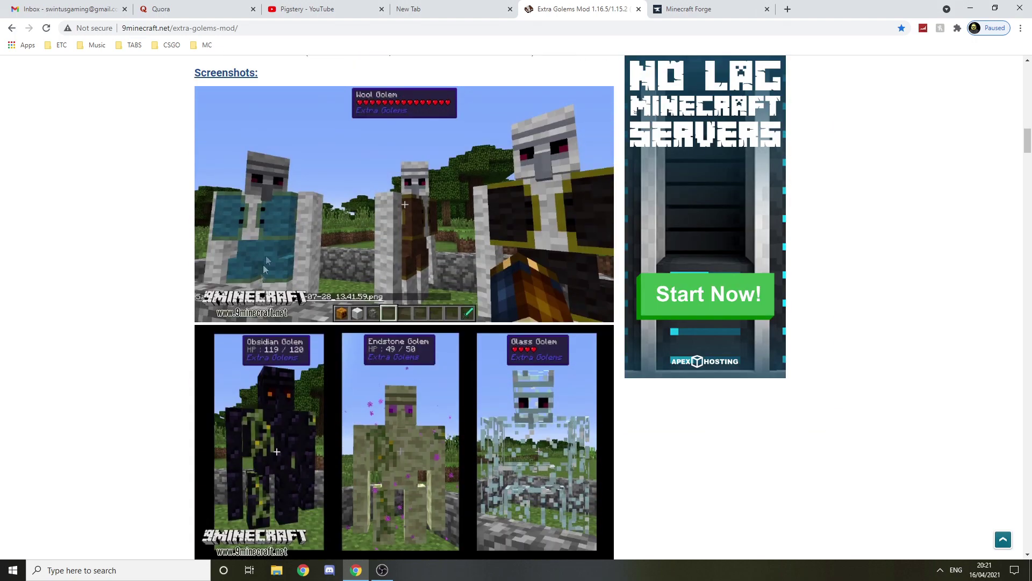
scroll(309, 264, "down", 3)
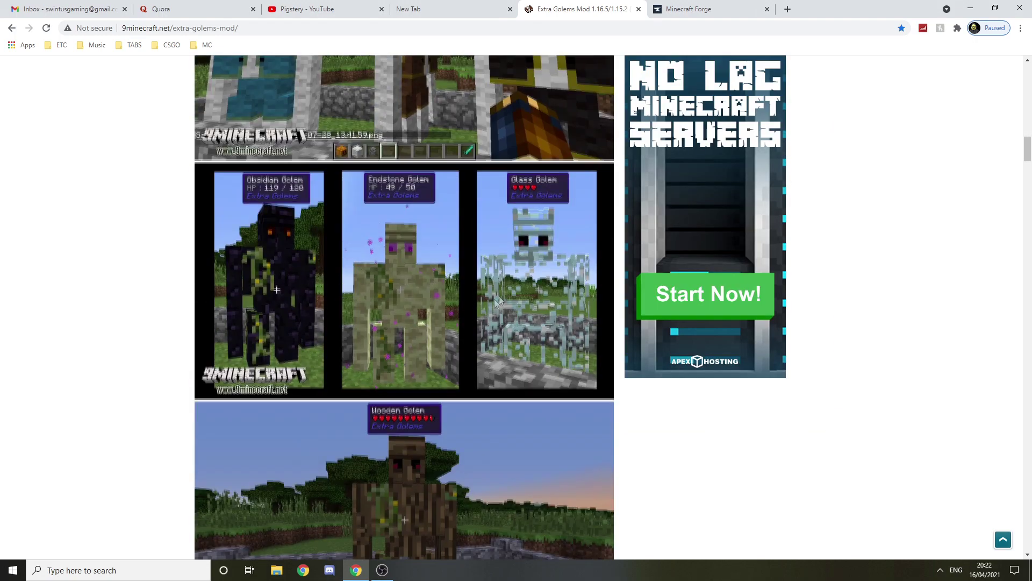
scroll(504, 295, "down", 12)
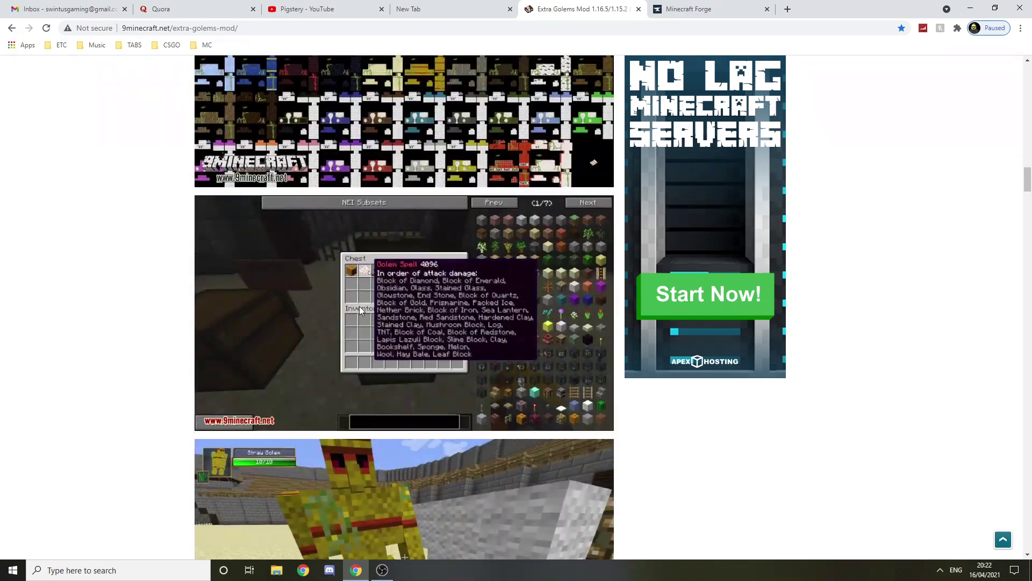
scroll(359, 305, "down", 20)
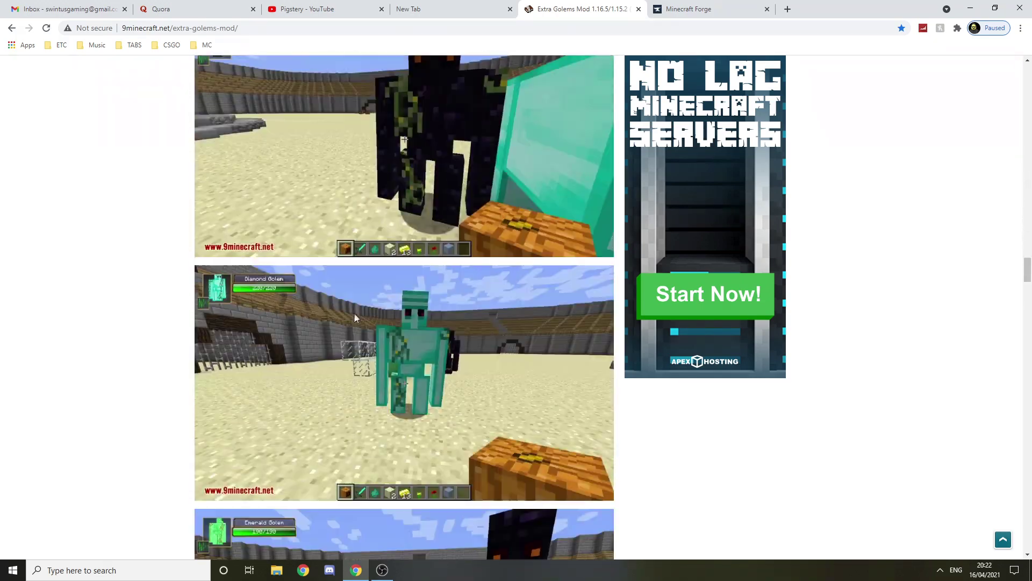
scroll(355, 318, "down", 20)
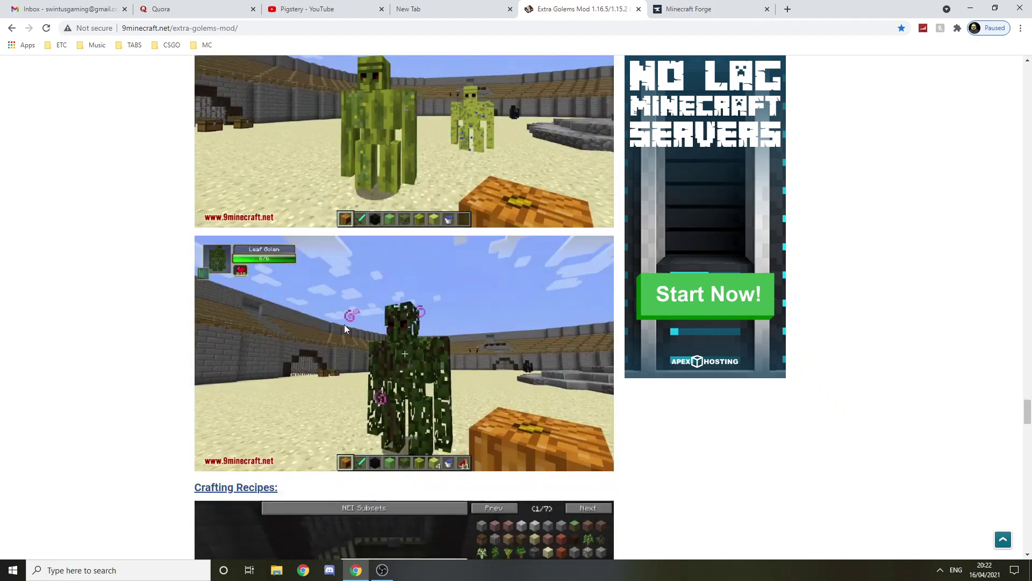
- Download the Extra Golems mod for Minecraft 1.8.9 from Server 1 and keep the flagged jar file
scroll(344, 325, "down", 15)
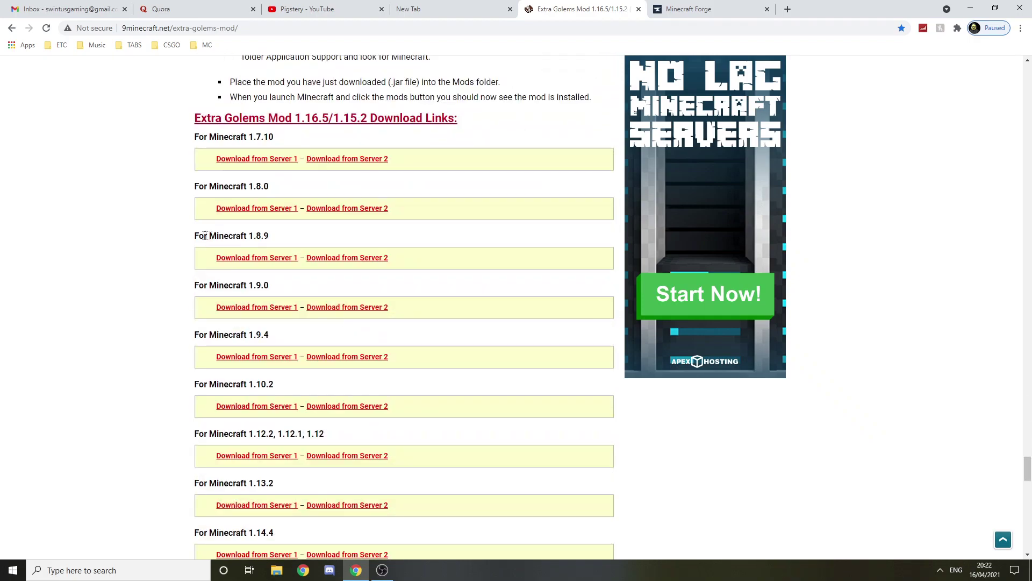
left_click(270, 262)
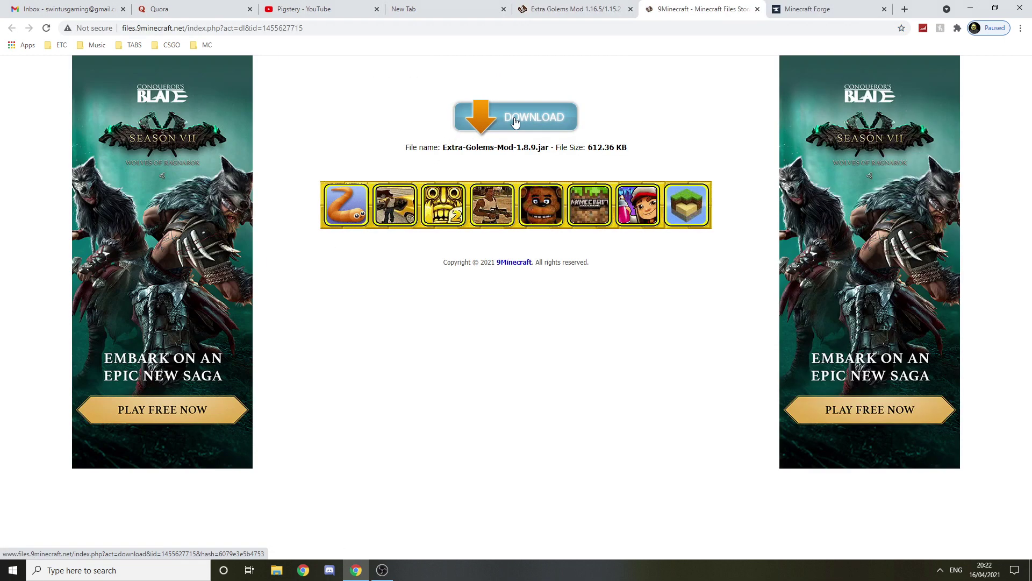
left_click(525, 129)
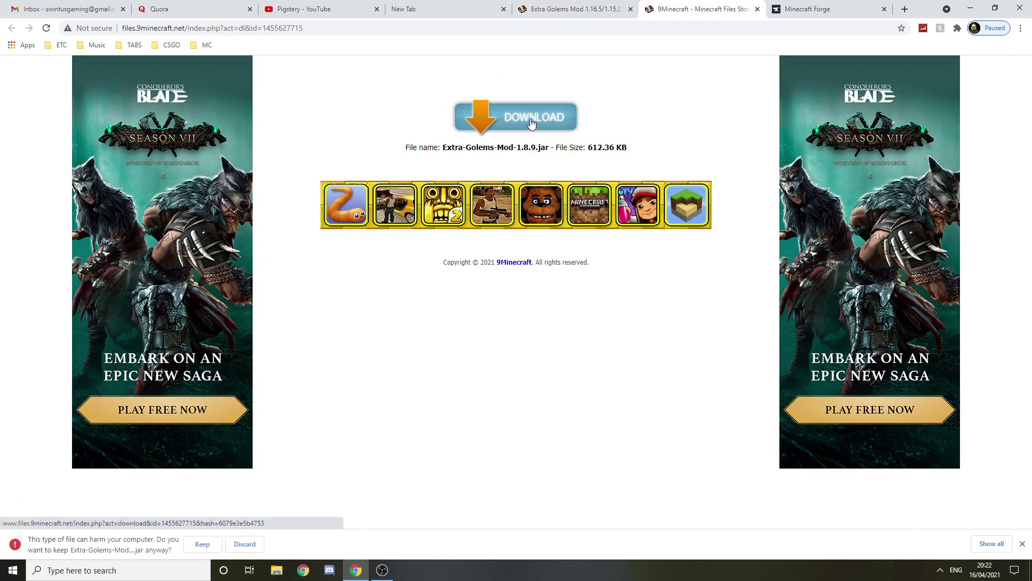
left_click(202, 544)
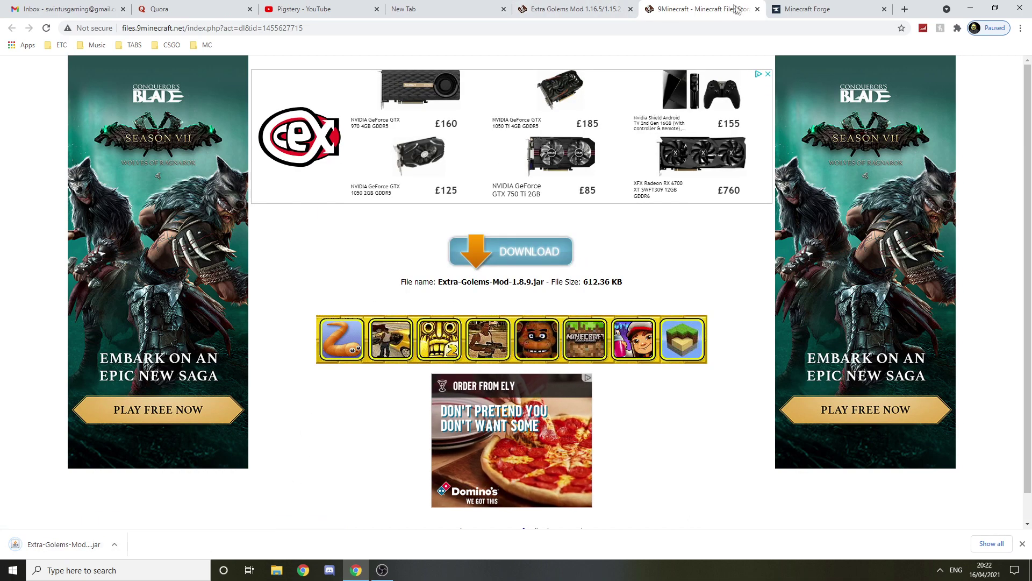
- Download the recommended Minecraft Forge 1.8.9 Windows installer, skipping the ad page, and close the 9Minecraft file page
left_click(584, 6)
left_click(252, 258)
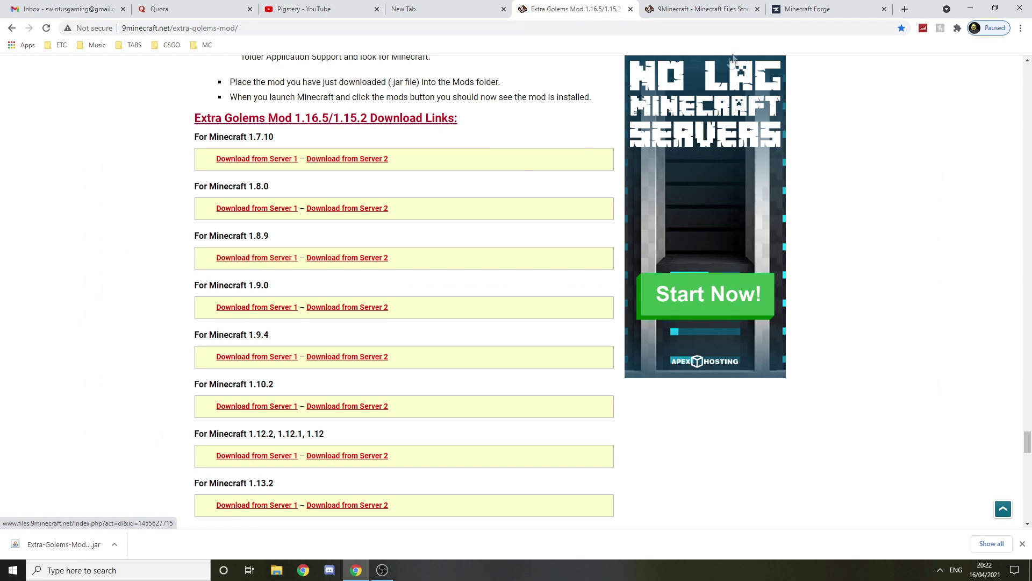
left_click(816, 6)
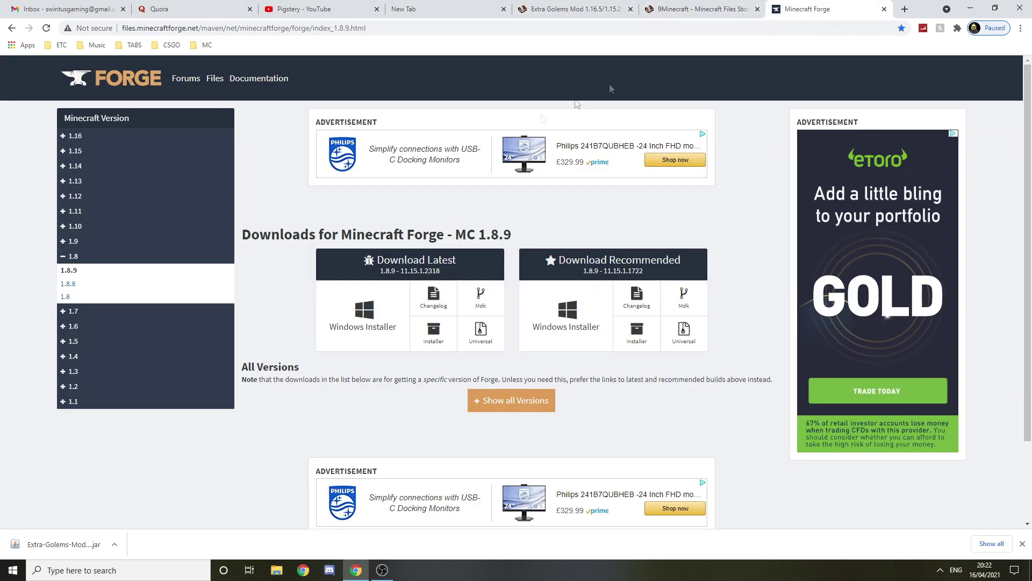
left_click_drag(454, 235, 513, 233)
left_click(521, 233)
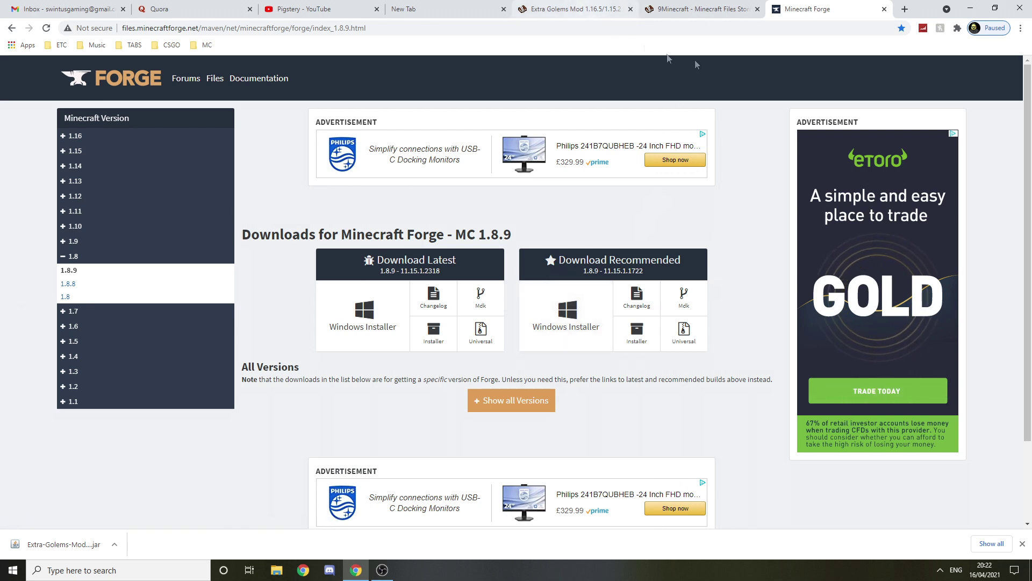
left_click(542, 311)
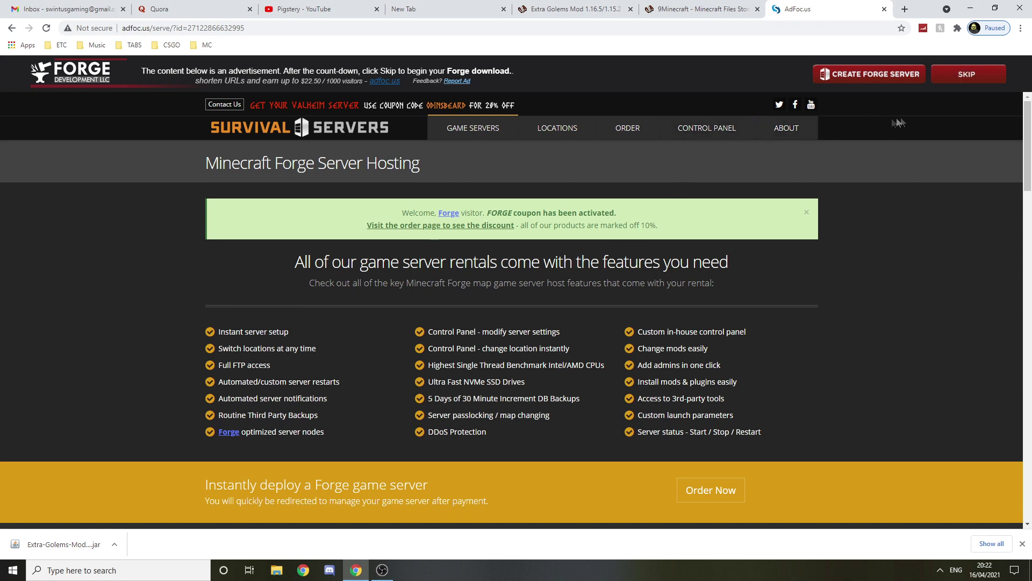
left_click(961, 79)
left_click(702, 9)
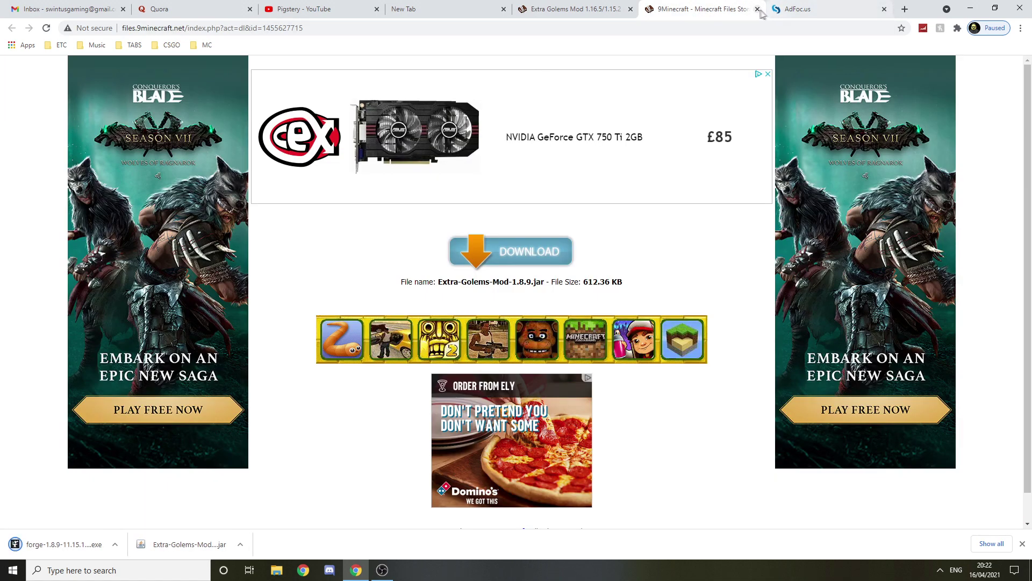
middle_click(701, 9)
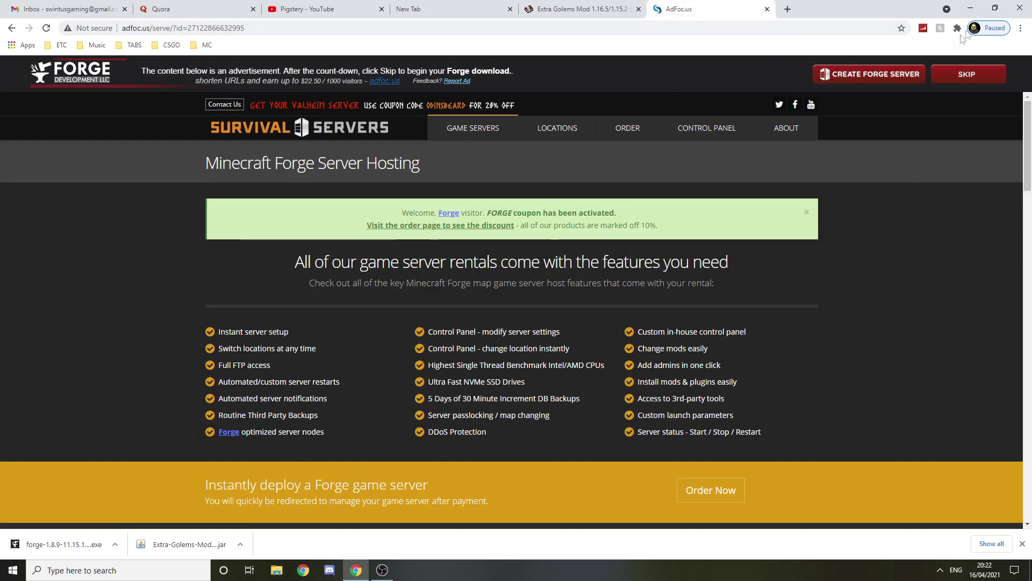
- Place the downloaded Forge installer and Extra Golems jar on the desktop, resizing the browser for access and minimising it when done
left_click(995, 8)
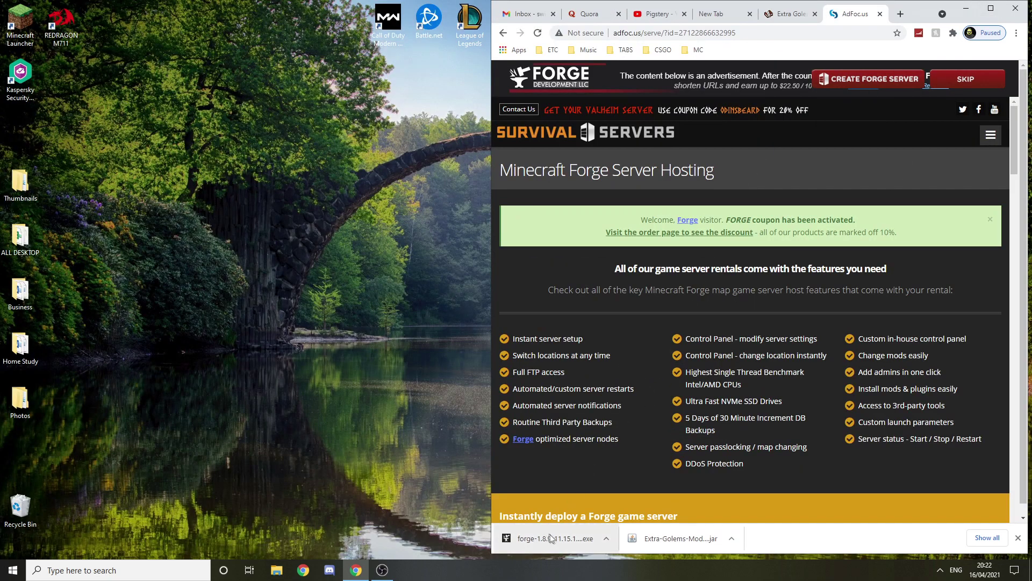
left_click_drag(554, 539, 266, 344)
left_click_drag(667, 546, 322, 355)
left_click(362, 424)
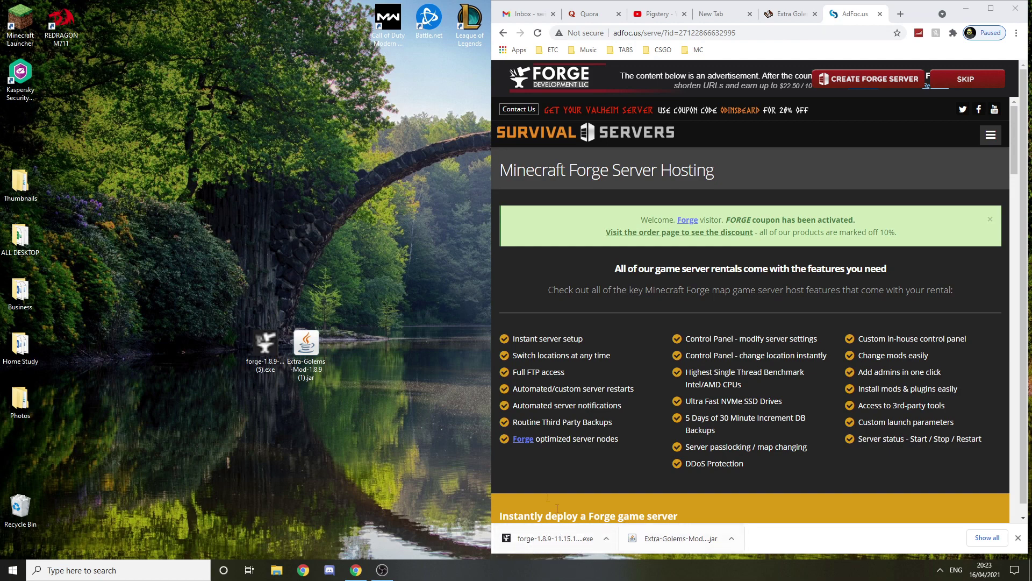
left_click(968, 10)
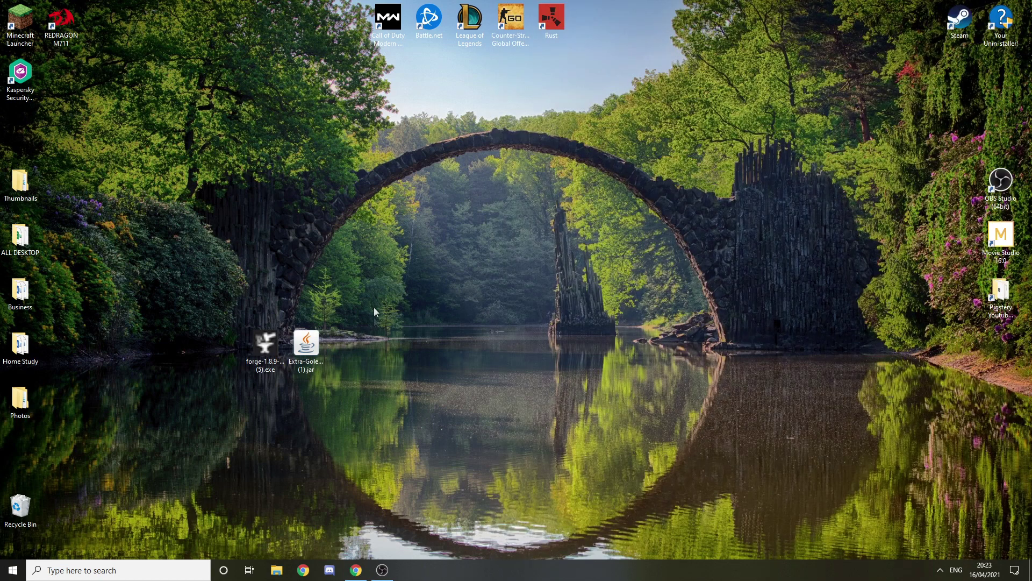
- Run the Forge 1.8.9 installer from the desktop and install the client
double_click(259, 343)
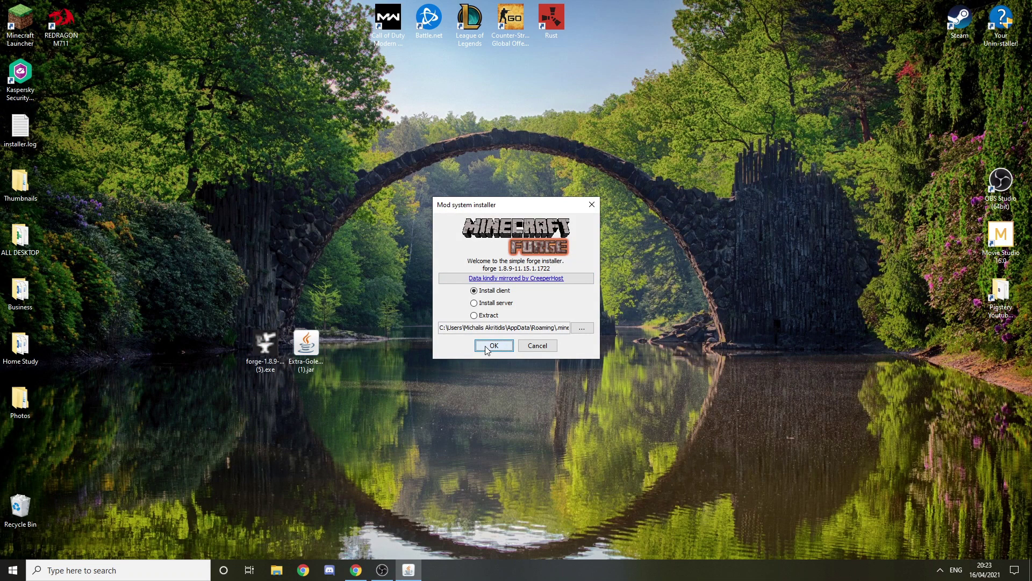
left_click(493, 345)
left_click(515, 297)
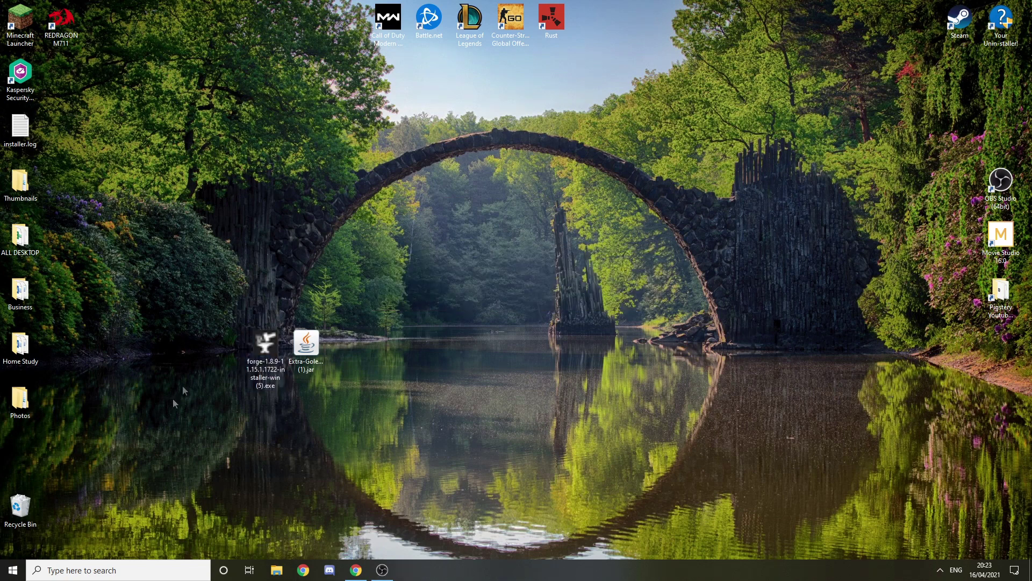
- Find %appdata% through Windows search and open the .minecraft folder inside Roaming
left_click(146, 570)
type("%appdata%")
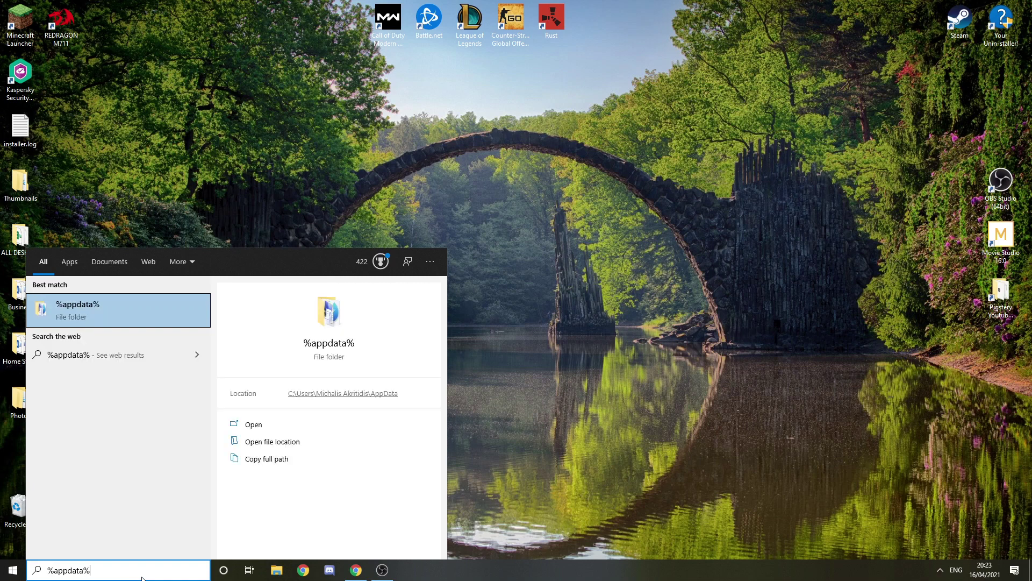
key("Return")
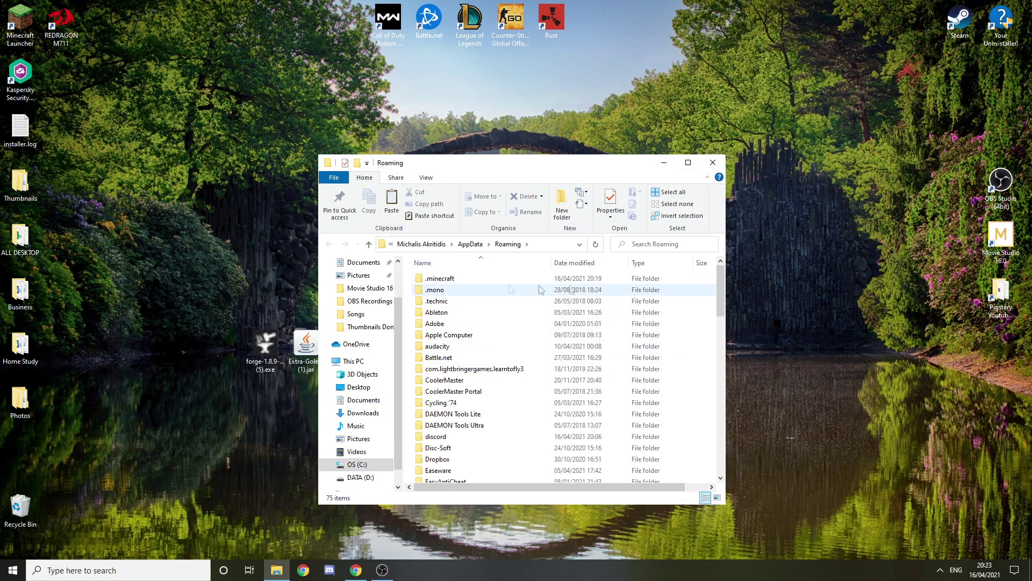
mouse_move(721, 291)
left_mouse_down()
mouse_move(720, 473)
mouse_move(720, 285)
left_mouse_up()
double_click(488, 280)
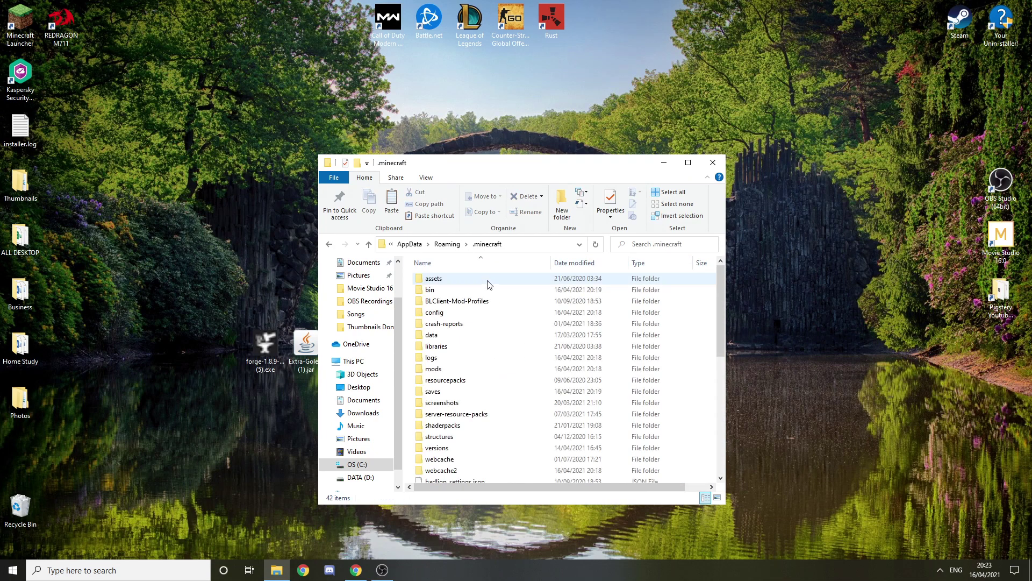
right_click(411, 371)
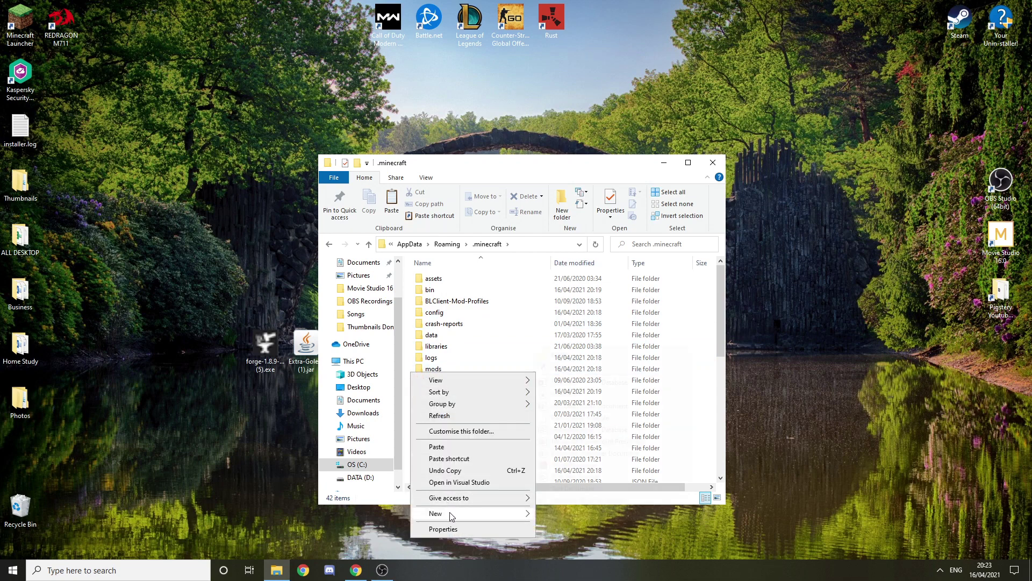
mouse_move(450, 513)
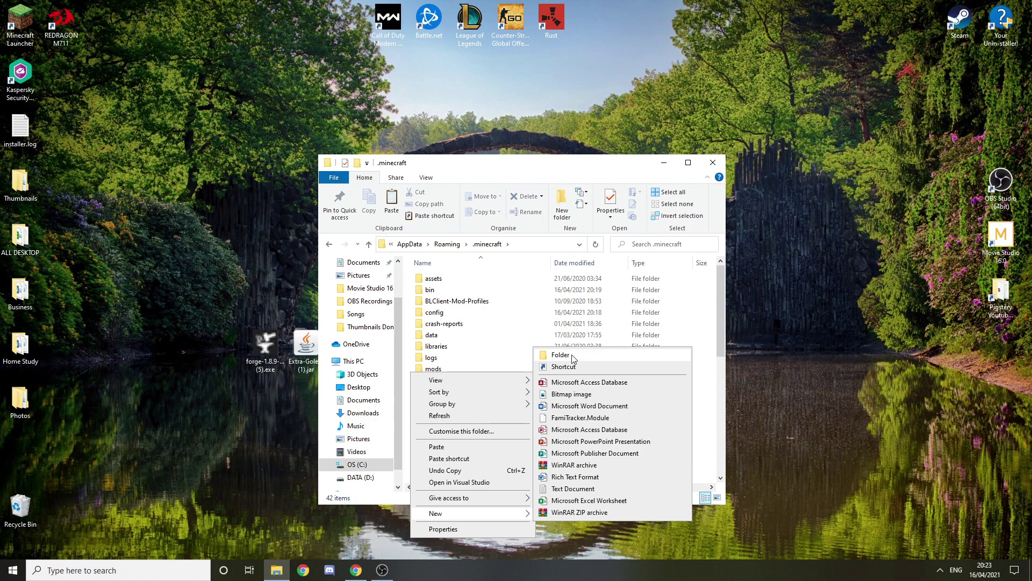
left_click(472, 359)
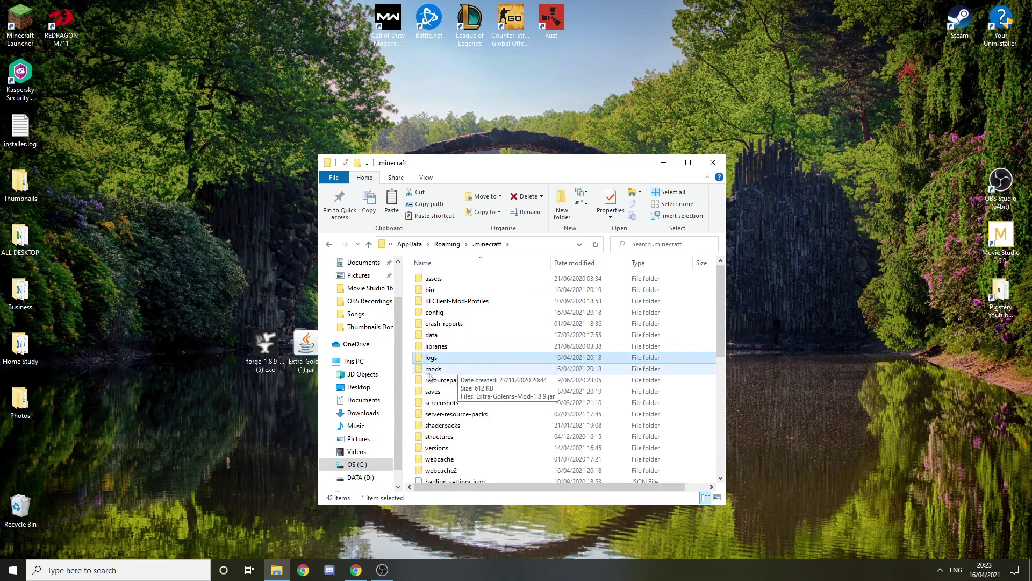
- Open the mods folder and delete the existing Extra-Golems-Mod-1.8.9.jar from it
double_click(449, 370)
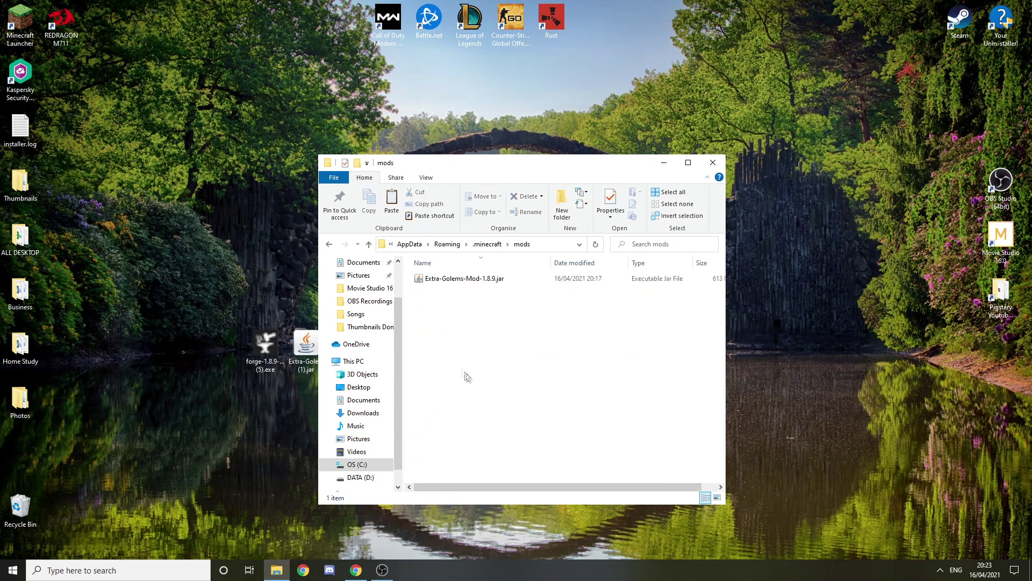
left_click_drag(471, 163, 527, 170)
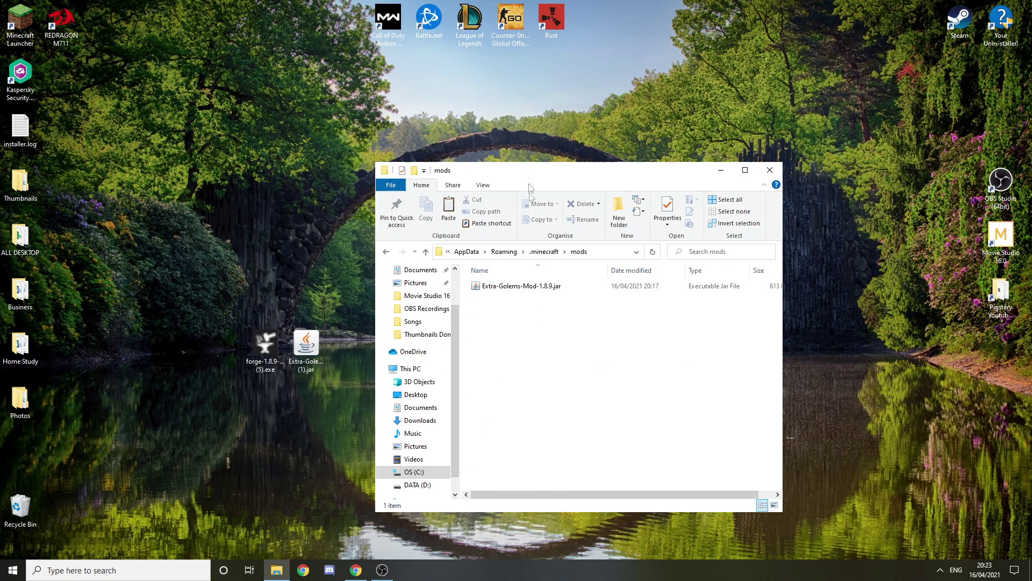
left_click(539, 290)
key("Delete")
- Move Extra-Golems-Mod-1.8.9 (1).jar from the desktop into the mods folder
mouse_move(308, 345)
left_mouse_down()
mouse_move(548, 343)
mouse_move(309, 348)
left_mouse_up()
right_click(310, 348)
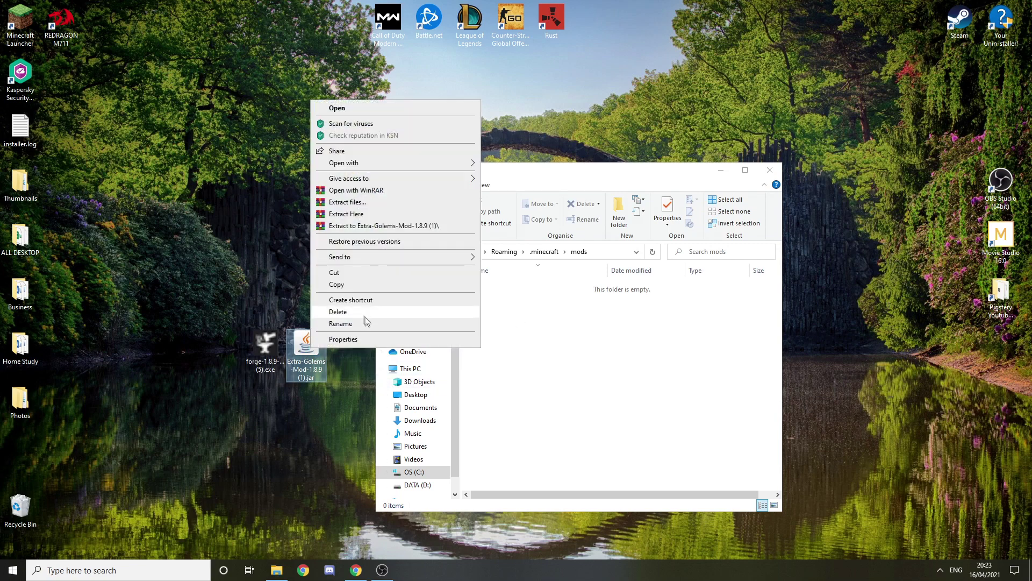
left_click(538, 348)
left_click_drag(307, 348, 548, 350)
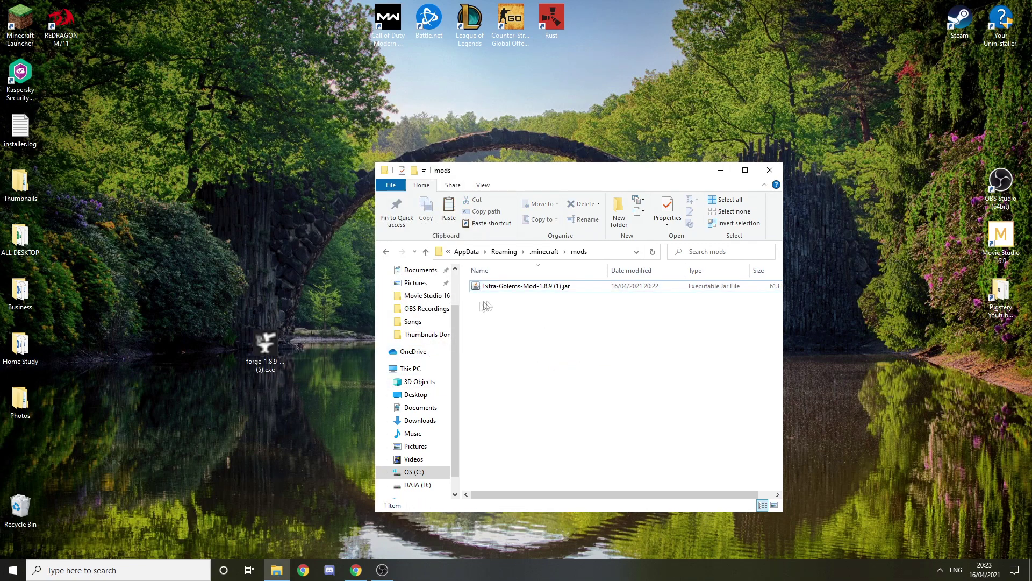
left_click_drag(482, 300, 585, 366)
mouse_move(557, 376)
left_mouse_down()
mouse_move(492, 282)
mouse_move(486, 290)
left_mouse_up()
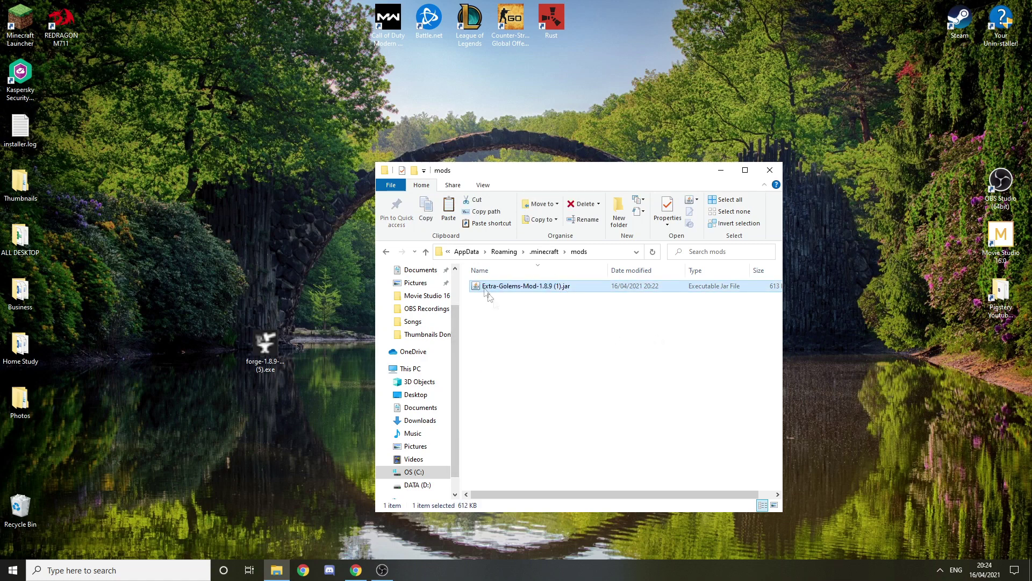
left_click(607, 320)
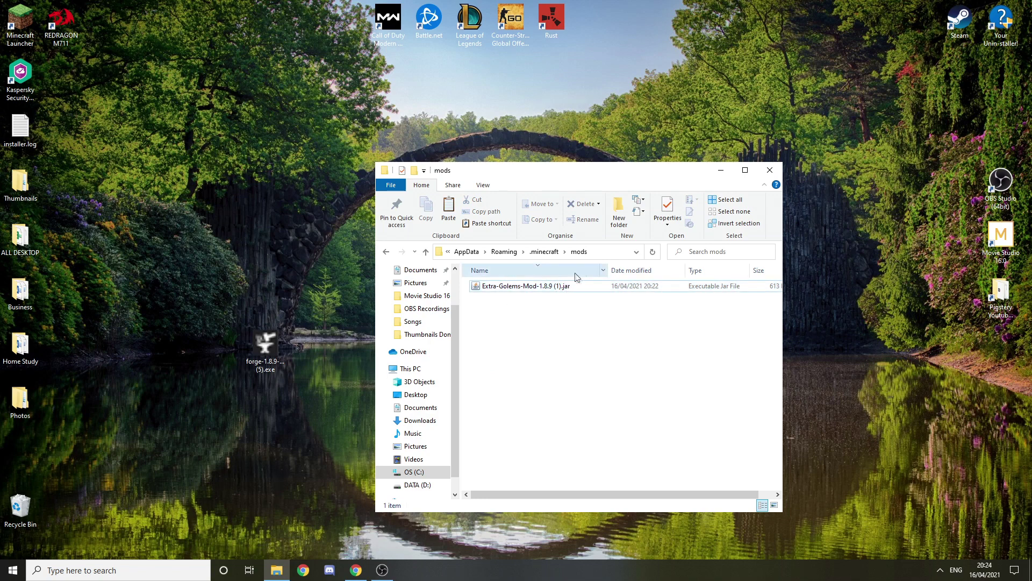
- Close the mods folder window and open the Minecraft Launcher
left_click(770, 170)
double_click(20, 24)
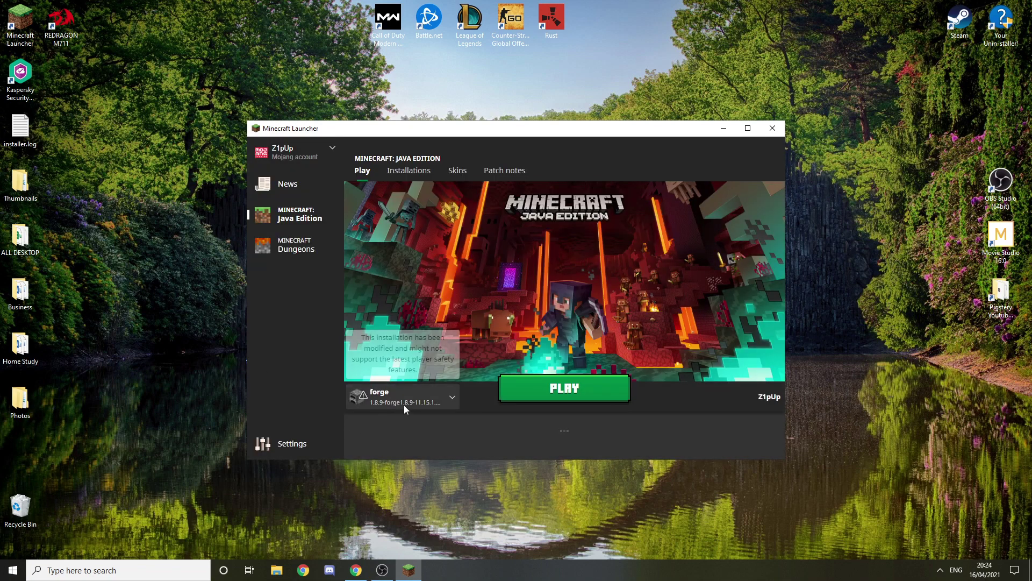
- Select the forge 1.8.9 installation for Minecraft: Java Edition and launch the game
left_click(410, 398)
scroll(398, 301, "down", 2)
scroll(395, 266, "up", 2)
left_click(398, 251)
left_click(534, 388)
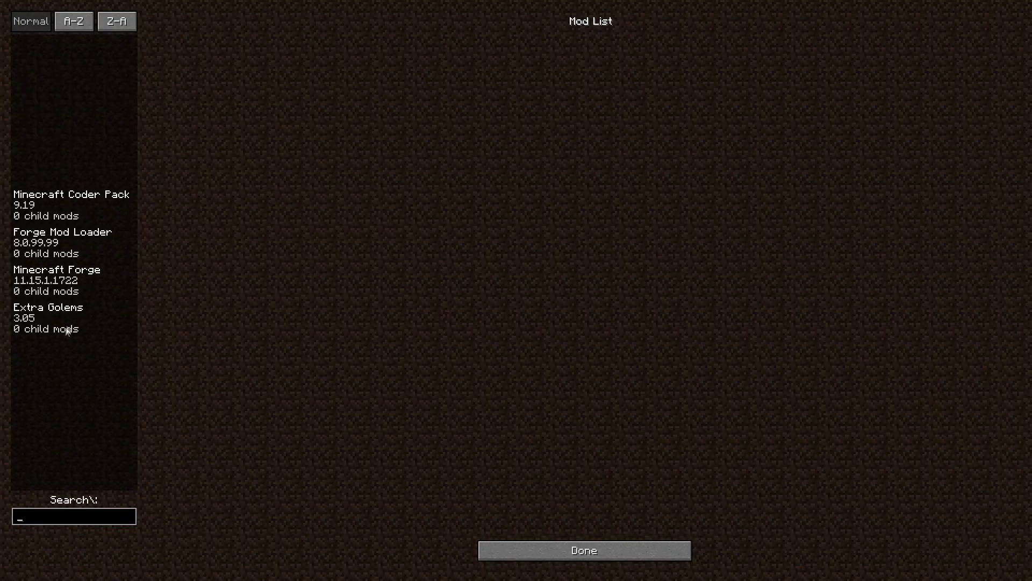
- Examine the Extra Golems entry in the game's mod list and return to the title screen
left_click(69, 325)
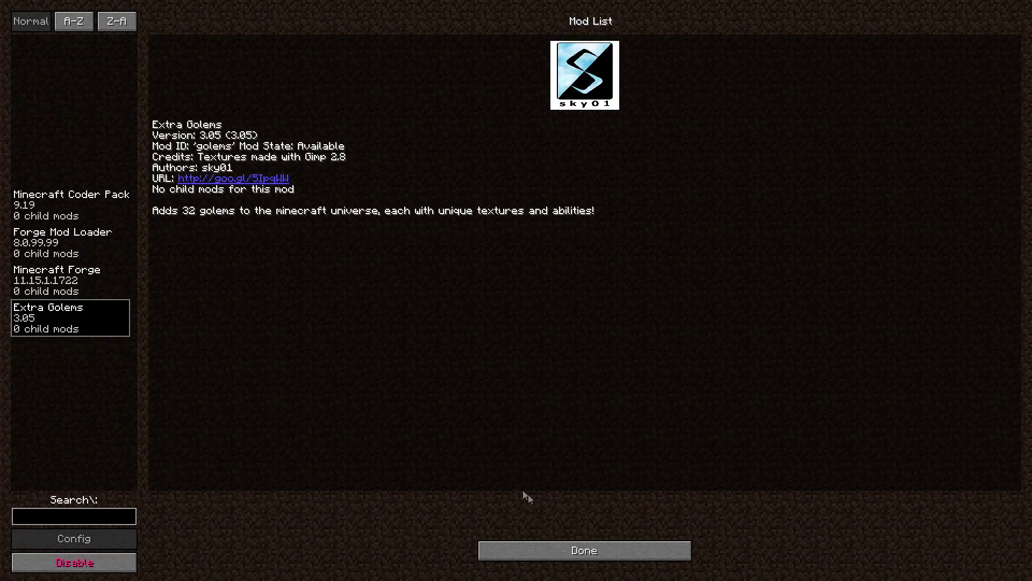
left_click(555, 547)
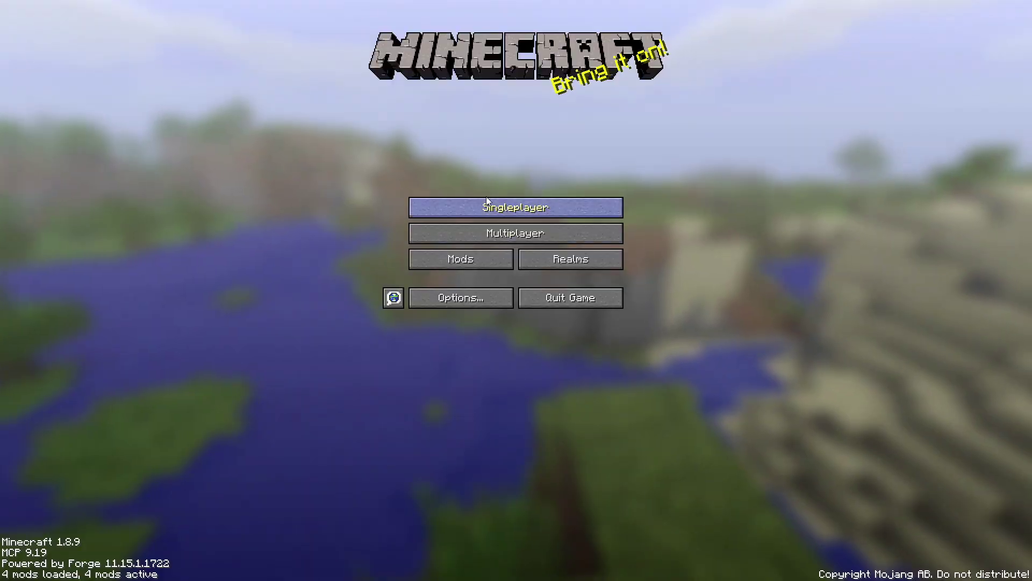
- Create a new singleplayer world with the game mode set to Creative
left_click(486, 197)
left_click(573, 537)
left_click(532, 135)
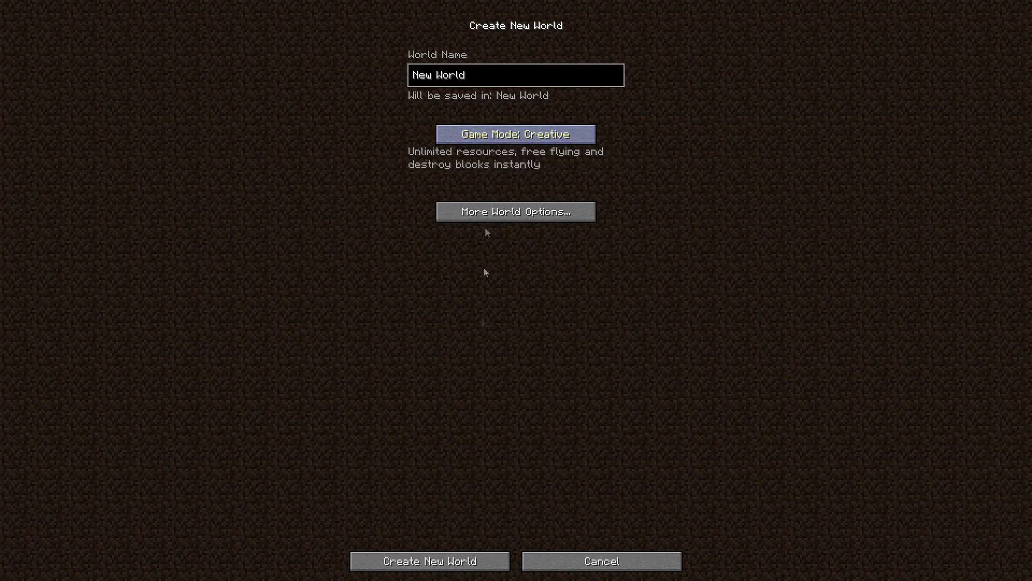
left_click(458, 564)
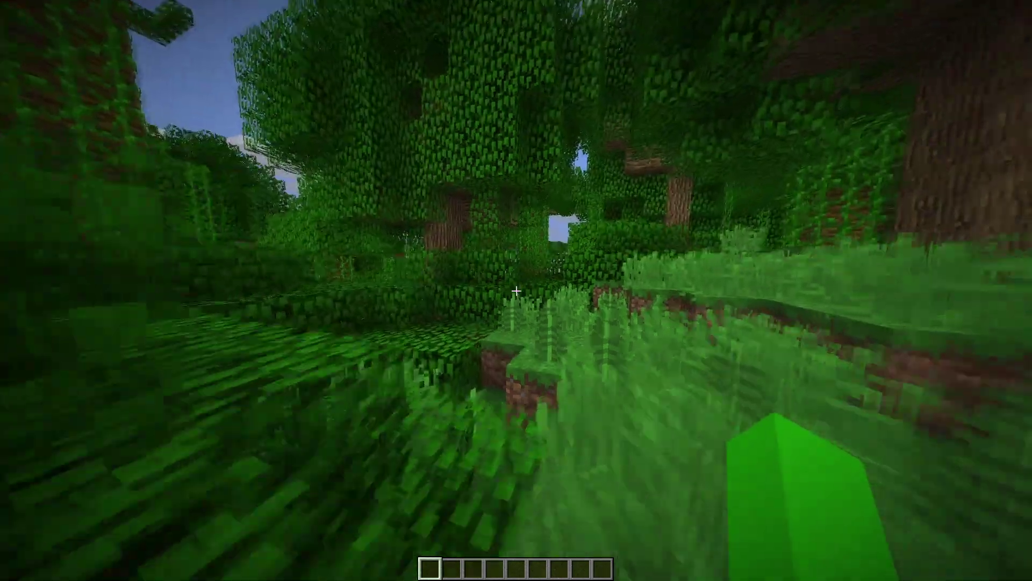
- Search the creative inventory for golem and show the extended details of the Spawn Bedrock Golem item
type("ewool")
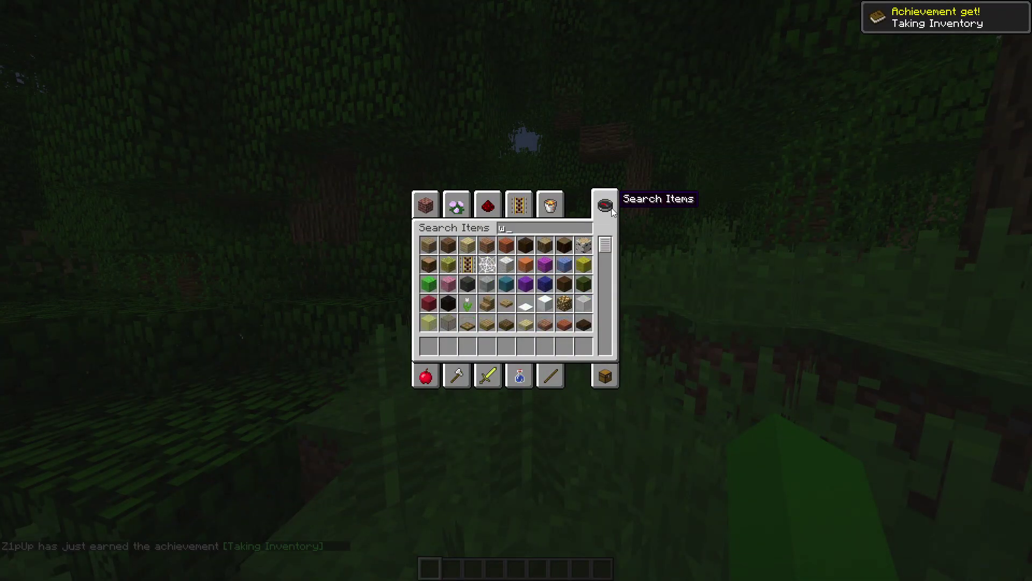
key("BackSpace")
key("BackSpace")
key("BackSpace")
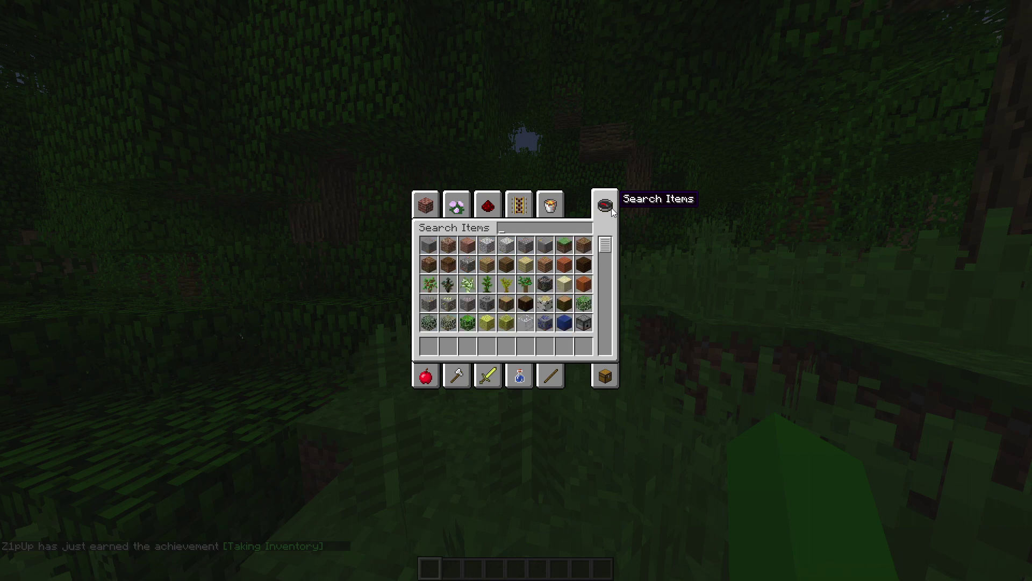
key("BackSpace")
type("golem")
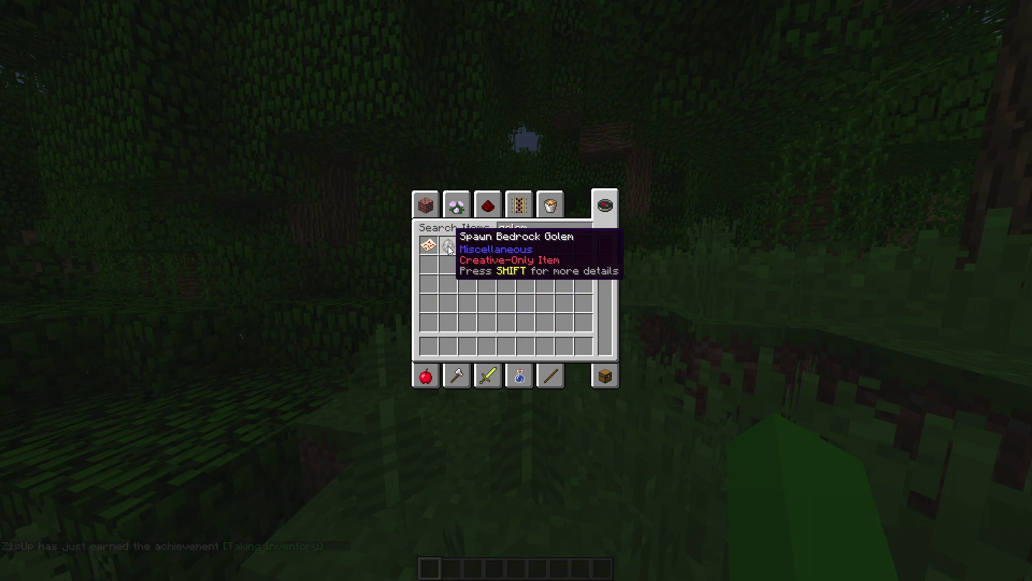
key("shift")
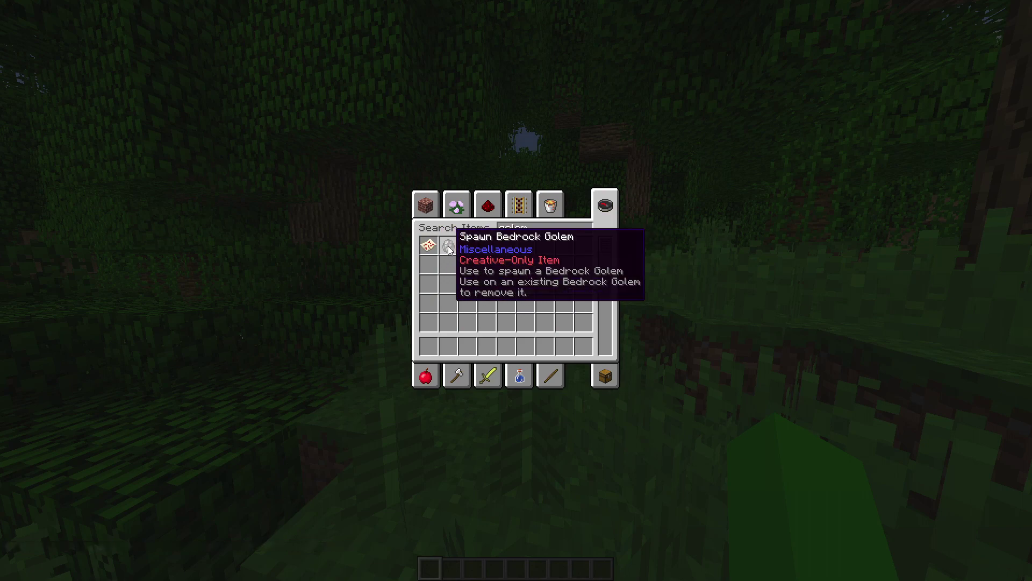
- Put the Spawn Bedrock Golem item in the first hotbar slot and spawn two Bedrock Golems in the grass
left_click(447, 246)
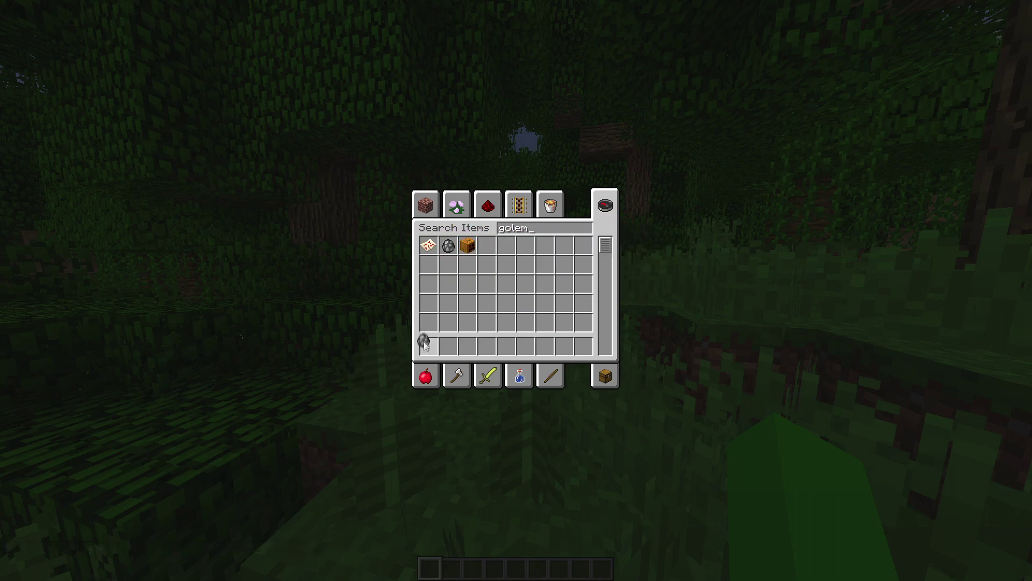
left_click(428, 345)
key("e")
right_click(516, 290)
right_click(516, 290)
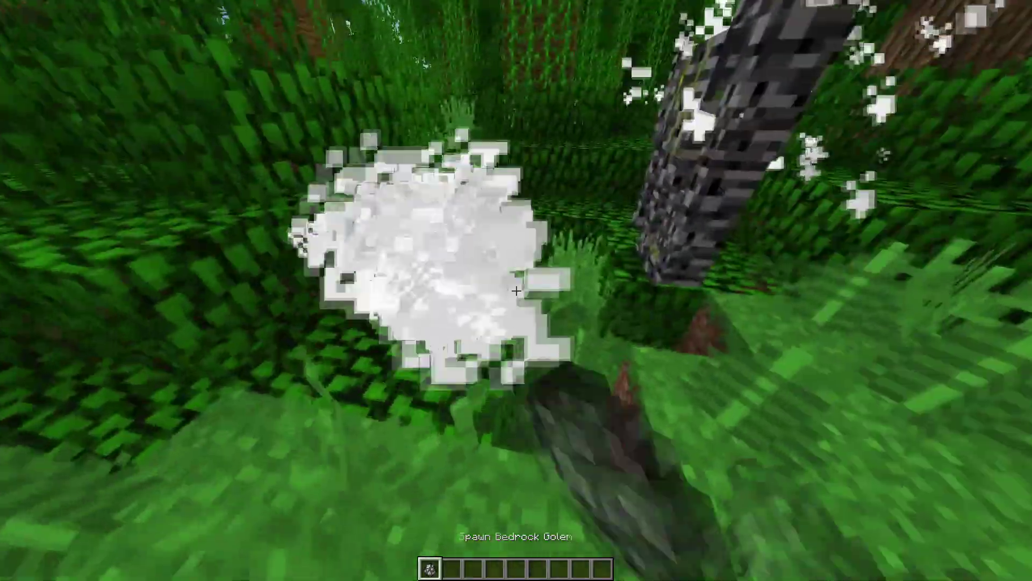
- Switch to the empty second hotbar slot and move around the two Bedrock Golems to examine them
key("2")
left_click(516, 290)
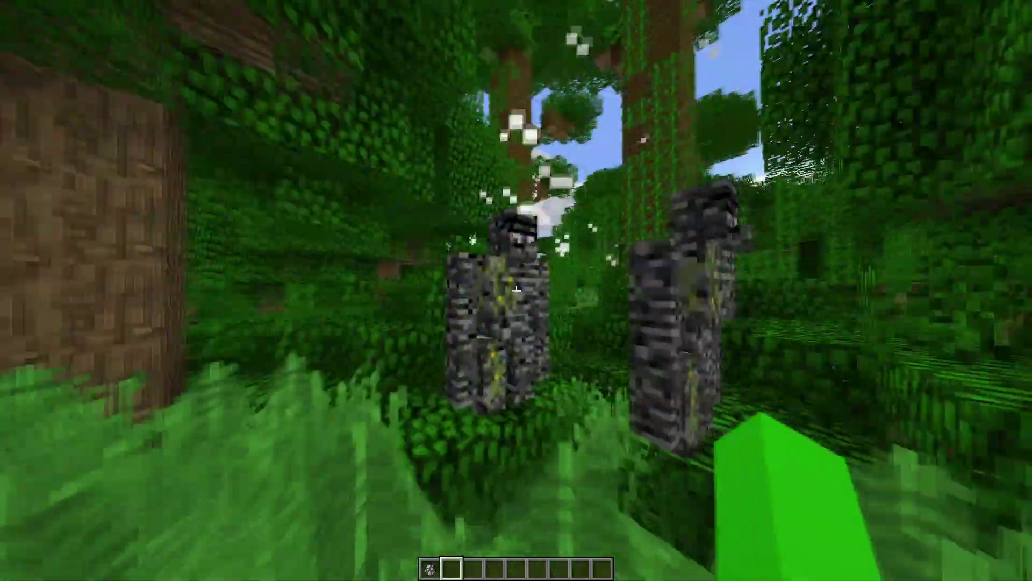
left_click(517, 290)
left_click(516, 290)
key("w")
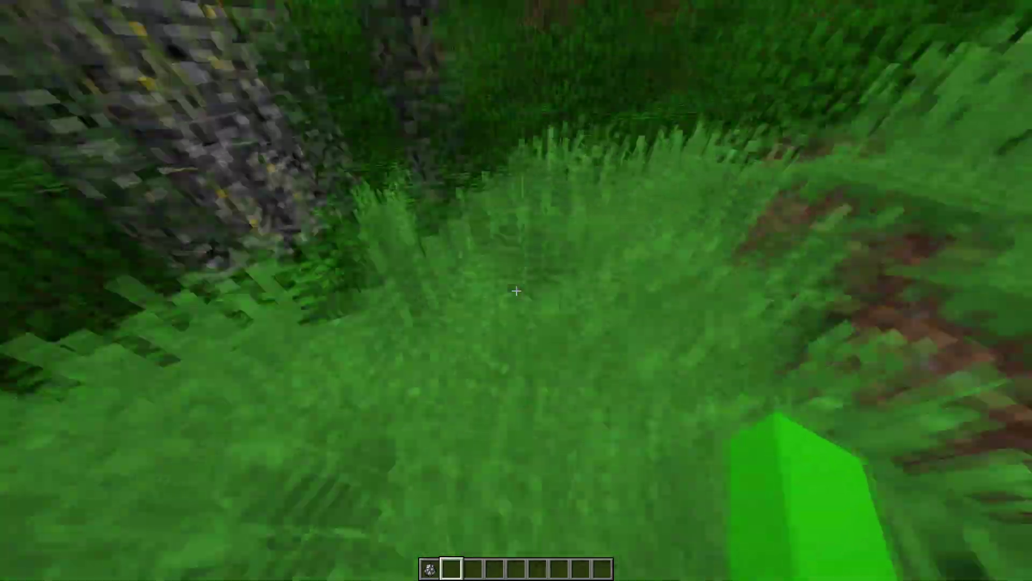
key("s")
key("w")
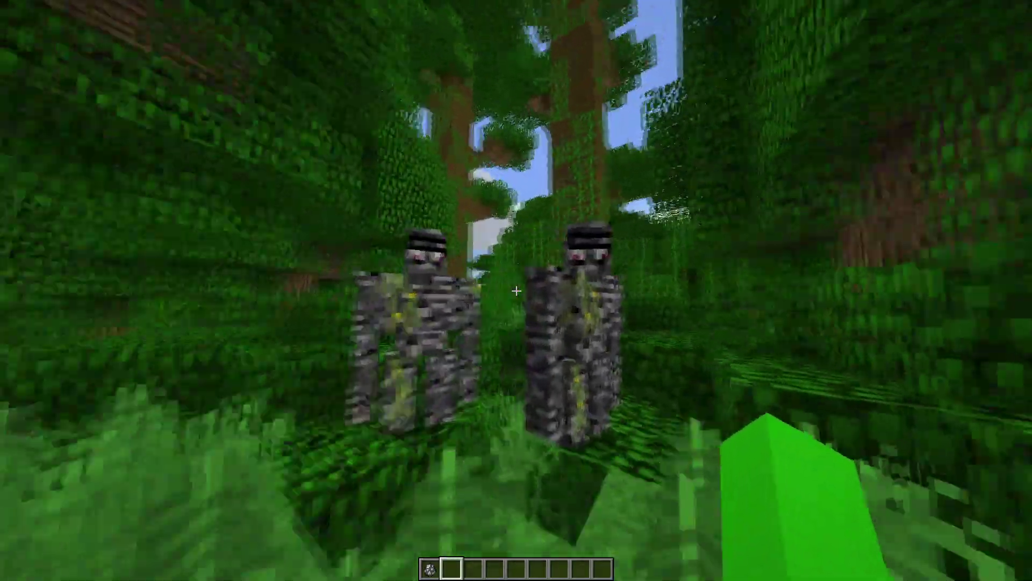
key("s")
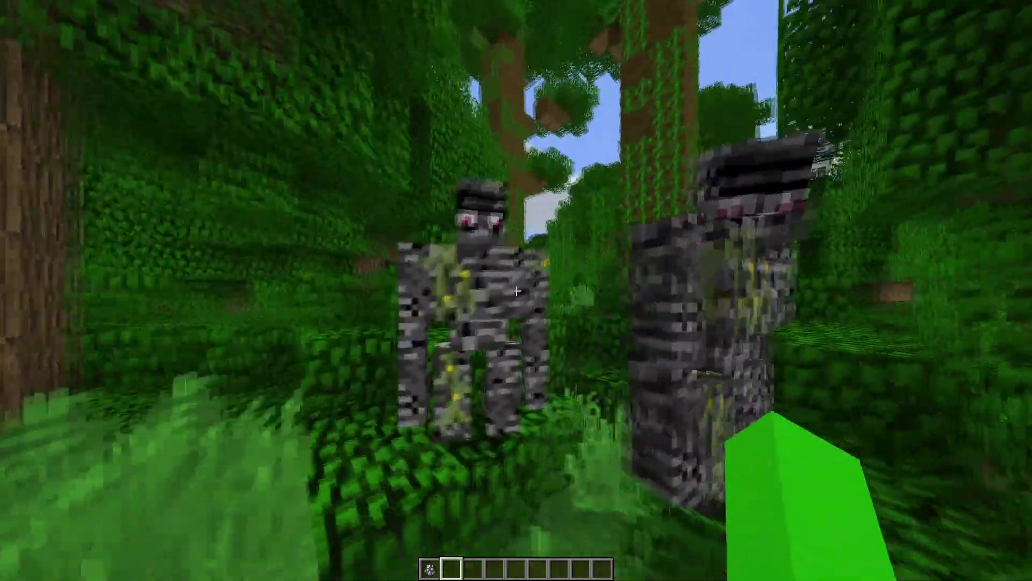
key("s")
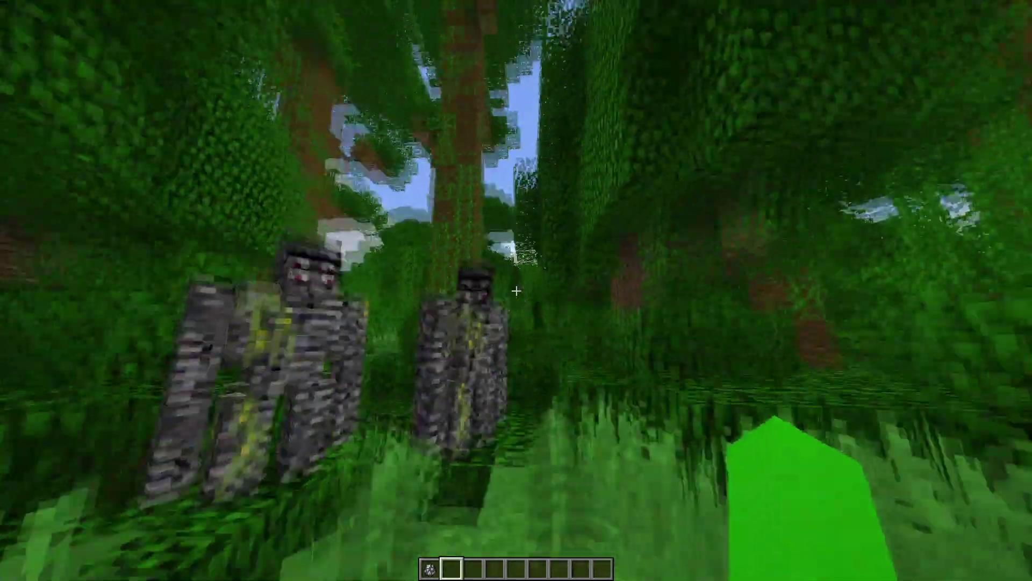